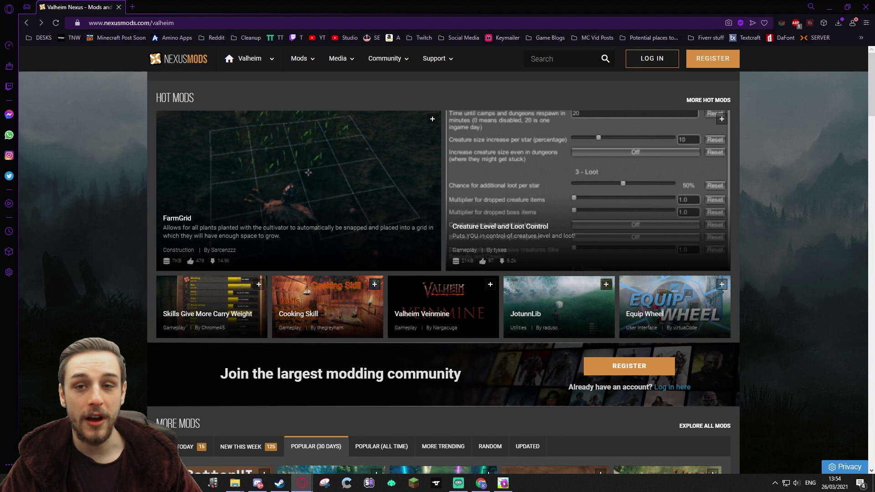
{"action": "left_click", "coordinate": [182, 61]}
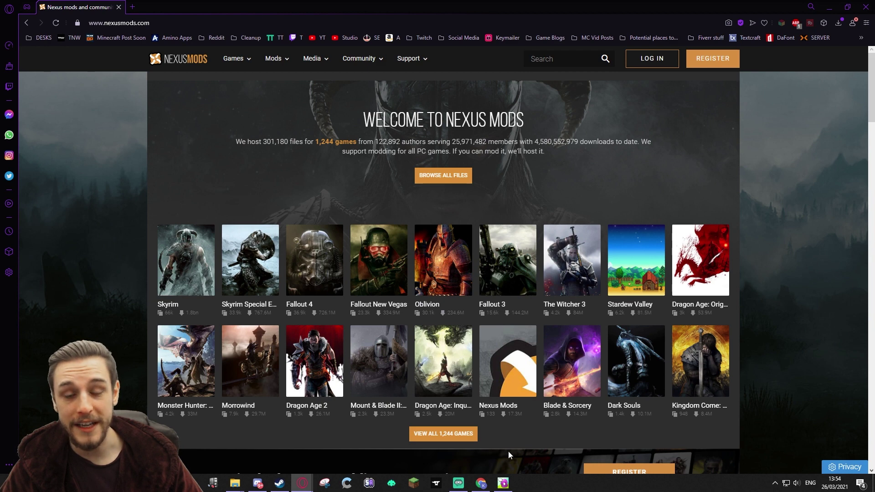
{"action": "left_click", "coordinate": [26, 23]}
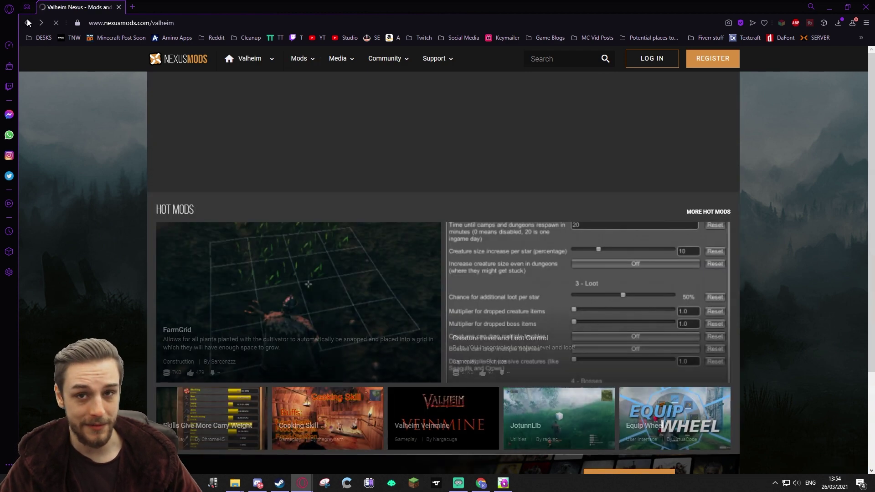
{"action": "scroll", "coordinate": [369, 256], "scroll_direction": "down", "scroll_amount": 5}
{"action": "scroll", "coordinate": [370, 259], "scroll_direction": "down", "scroll_amount": 1}
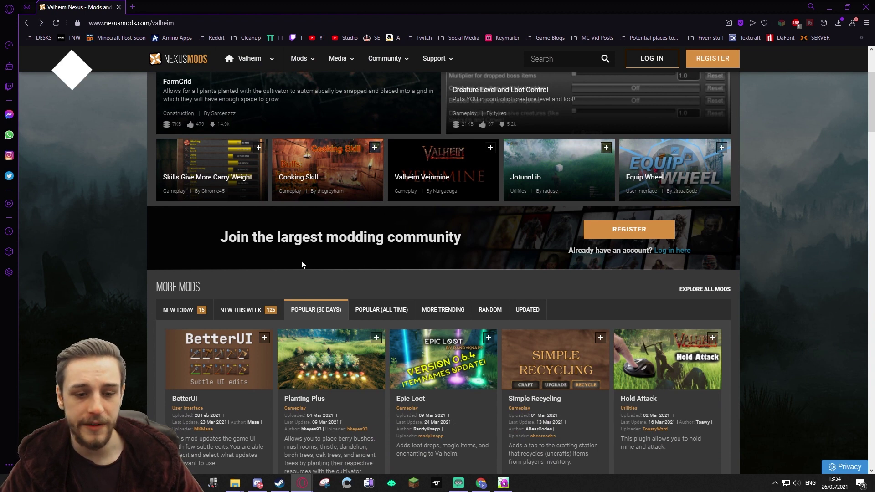
{"action": "scroll", "coordinate": [338, 286], "scroll_direction": "down", "scroll_amount": 1}
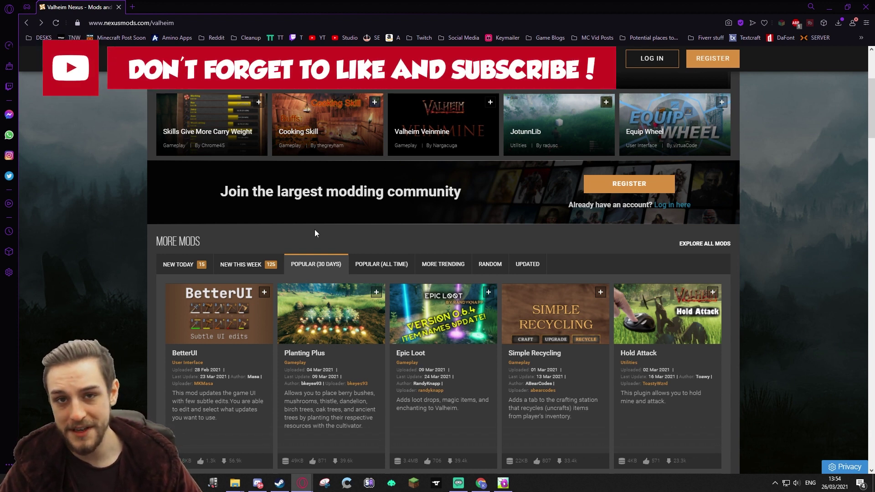
{"action": "scroll", "coordinate": [205, 319], "scroll_direction": "down", "scroll_amount": 1}
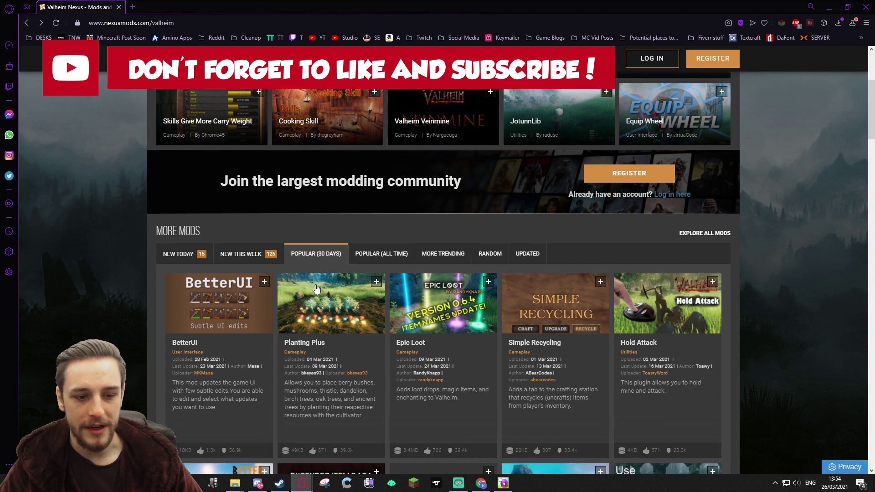
Open BetterUI's page, expand its Requirements, and open the BepInEx requirement in a new tab.
{"action": "left_click", "coordinate": [246, 280]}
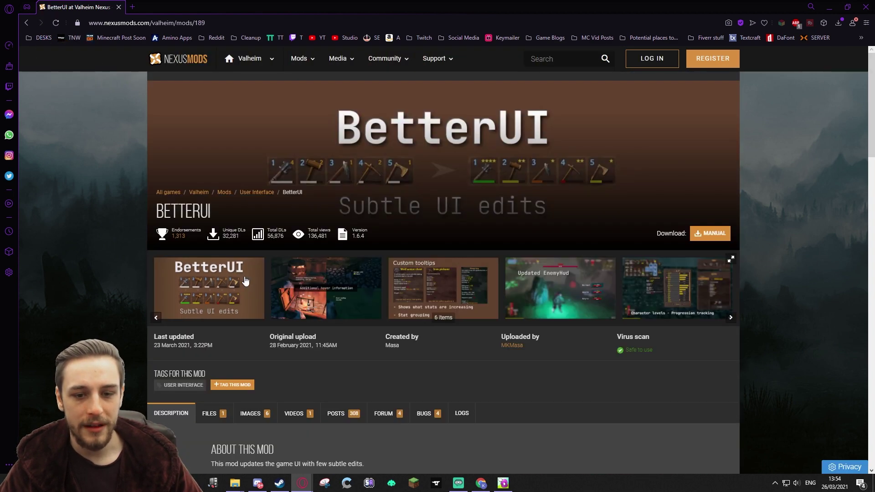
{"action": "scroll", "coordinate": [245, 280], "scroll_direction": "down", "scroll_amount": 3}
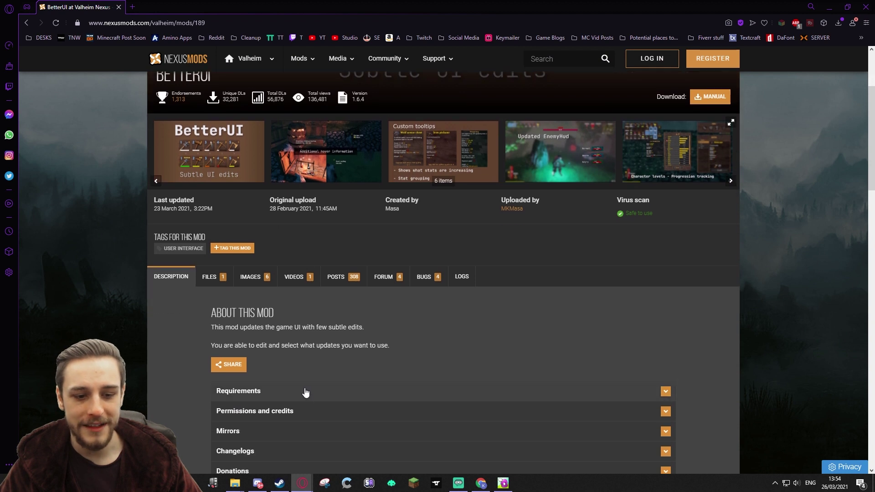
{"action": "left_click", "coordinate": [305, 392]}
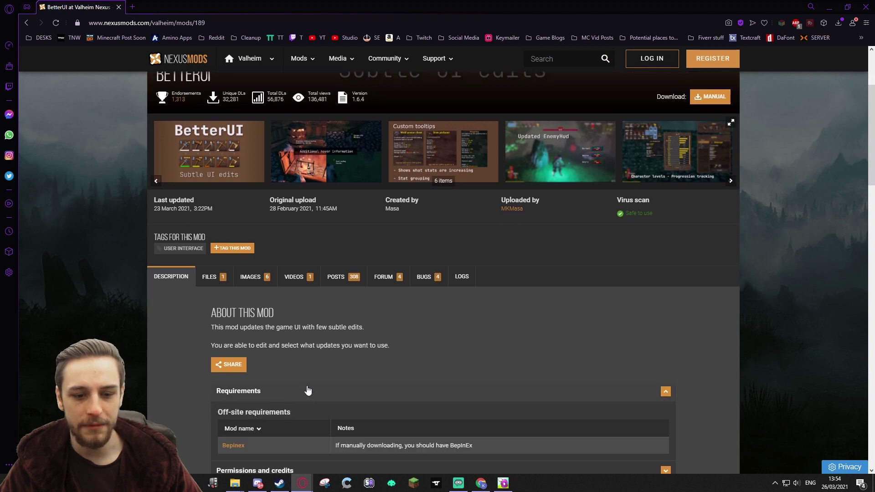
{"action": "scroll", "coordinate": [351, 356], "scroll_direction": "down", "scroll_amount": 1}
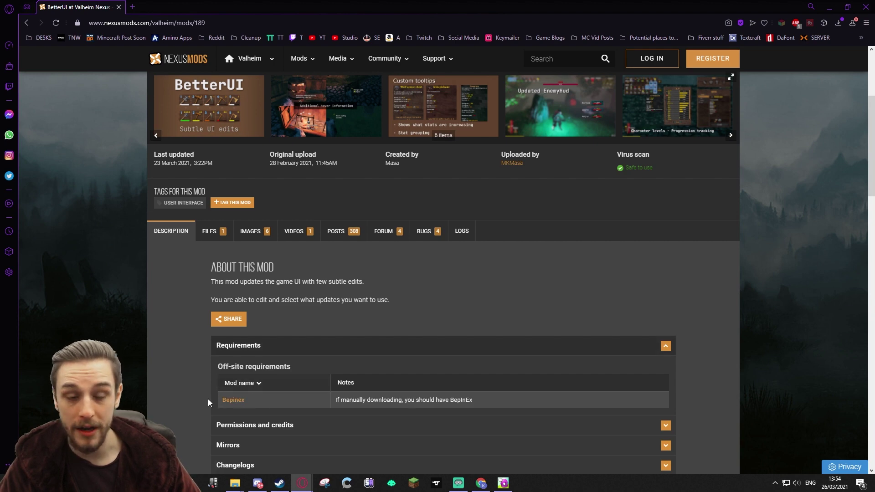
{"action": "left_click", "coordinate": [234, 400]}
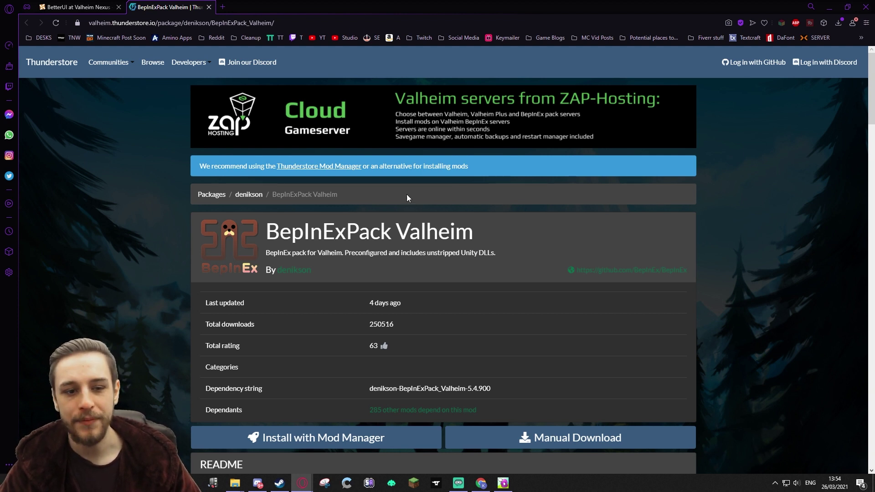
Manually download denikson-BepInExPack_Valheim-5.4.900.zip from Thunderstore and show it in Downloads.
{"action": "scroll", "coordinate": [349, 232], "scroll_direction": "down", "scroll_amount": 1}
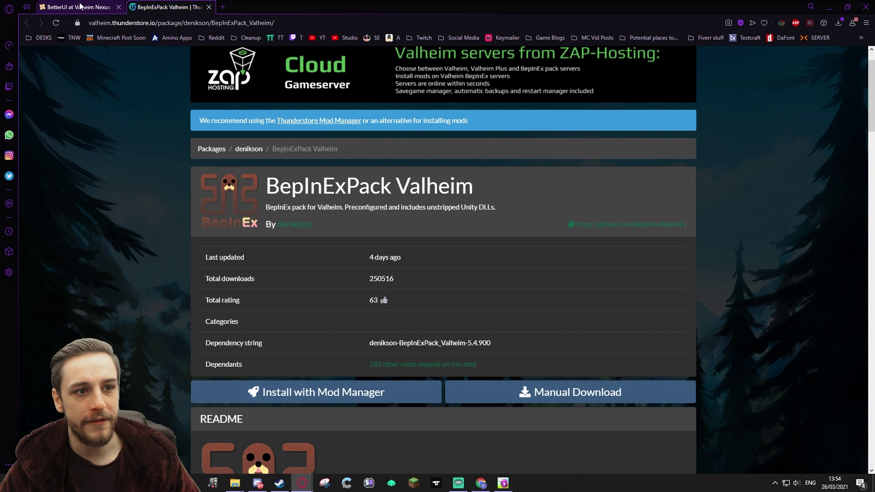
{"action": "left_click", "coordinate": [77, 8]}
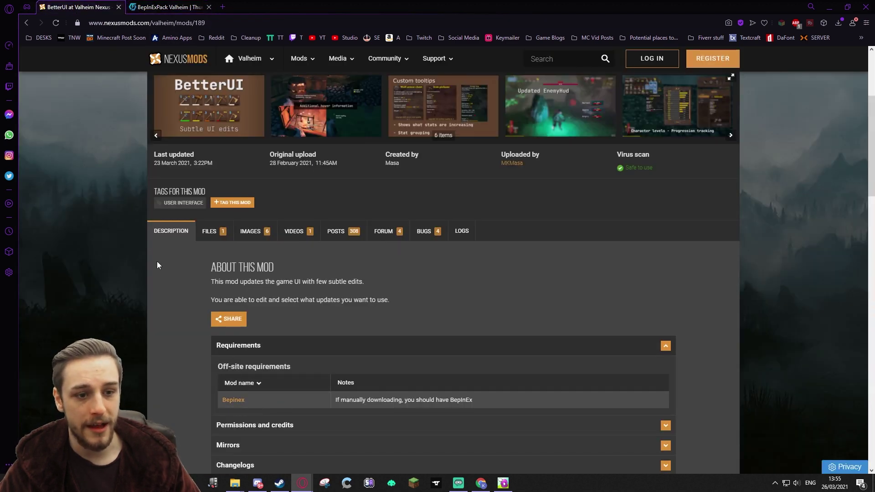
{"action": "left_click", "coordinate": [167, 7]}
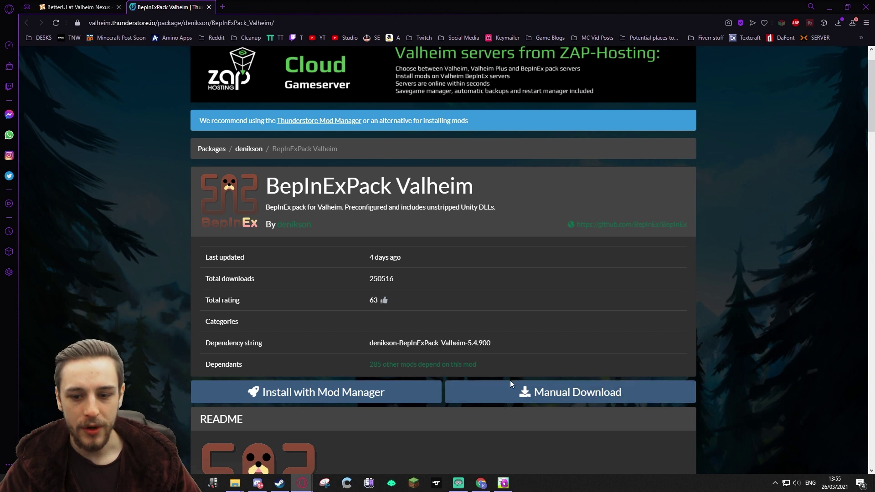
{"action": "left_click", "coordinate": [556, 394]}
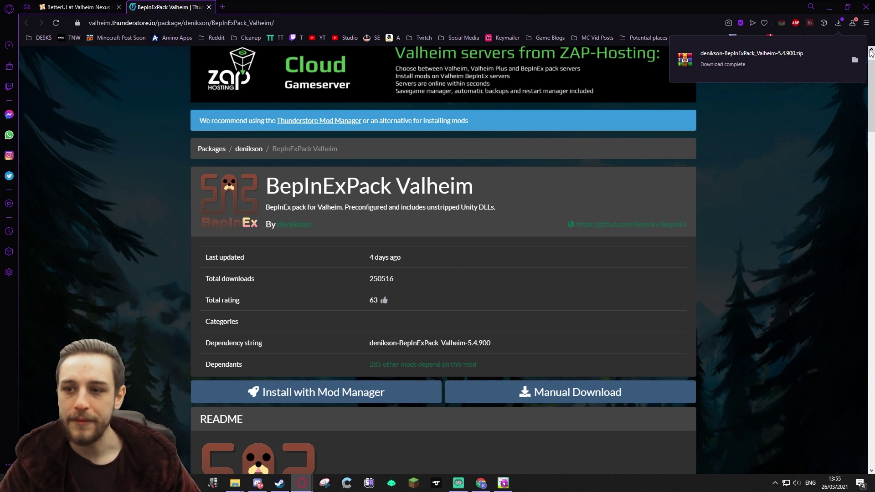
{"action": "left_click", "coordinate": [854, 60]}
Move the BepInExPack zip onto the desktop and extract it there.
{"action": "left_click", "coordinate": [829, 7]}
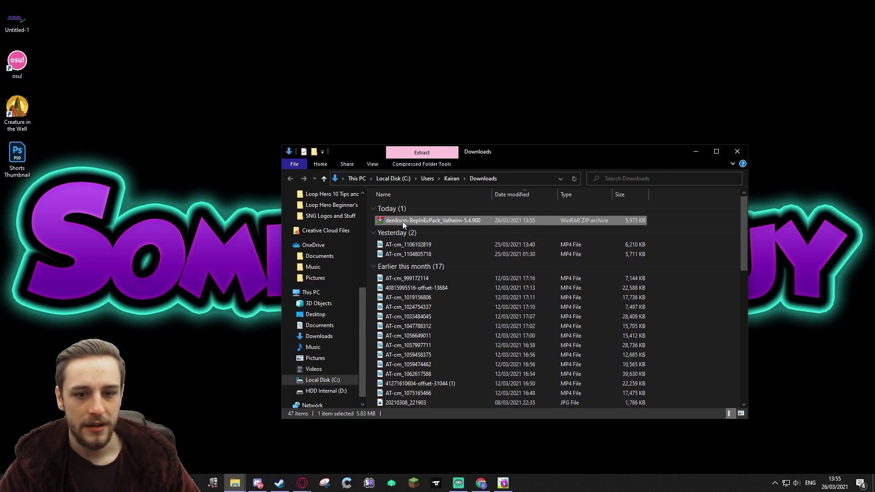
{"action": "left_click_drag", "start_coordinate": [403, 221], "coordinate": [204, 115]}
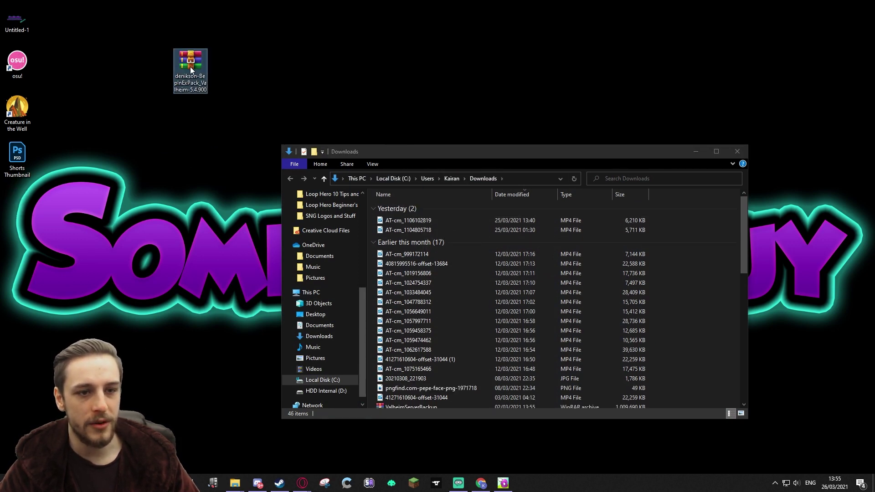
{"action": "right_click", "coordinate": [189, 67]}
{"action": "left_click", "coordinate": [229, 108]}
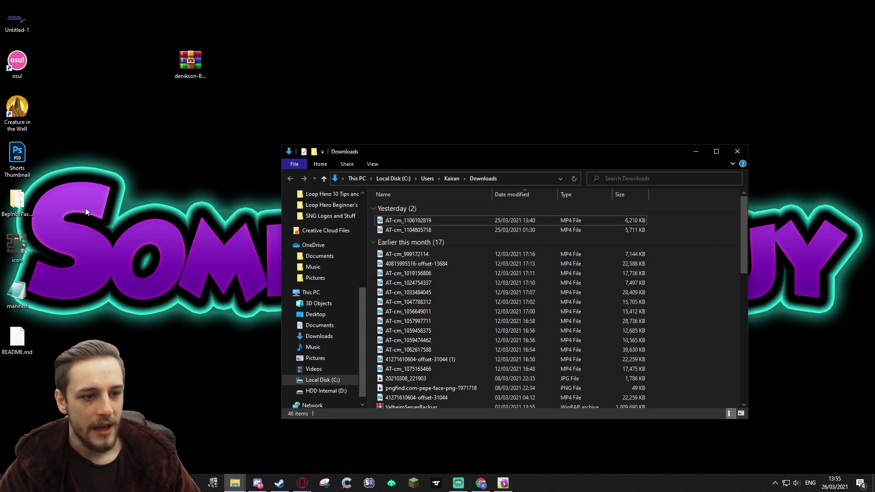
Delete the loose icon, manifest and README.md files and place BepInExPack_Valheim beside the zip.
{"action": "left_click_drag", "start_coordinate": [70, 232], "coordinate": [4, 364]}
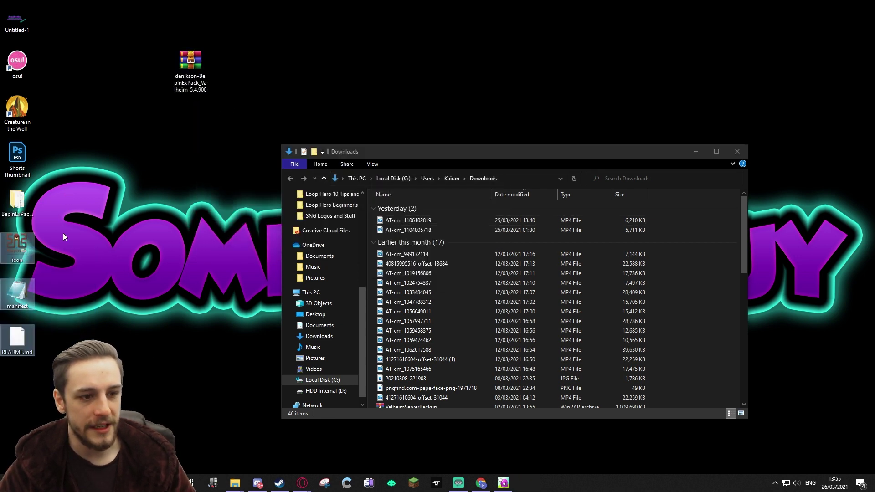
{"action": "key", "text": "Delete"}
{"action": "left_click_drag", "start_coordinate": [17, 200], "coordinate": [244, 178]}
{"action": "left_click_drag", "start_coordinate": [217, 63], "coordinate": [224, 64]}
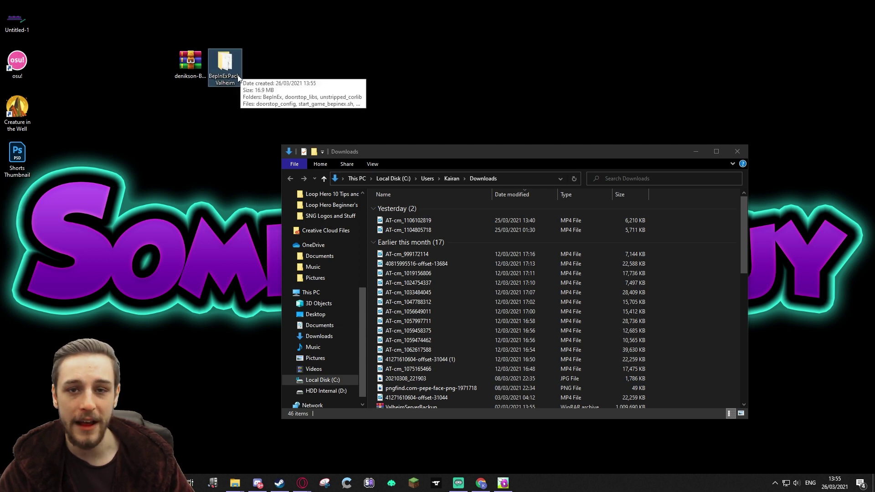
In the Steam library, open Valheim's context menu at its Manage submenu.
{"action": "left_click", "coordinate": [694, 151]}
{"action": "left_click", "coordinate": [279, 482]}
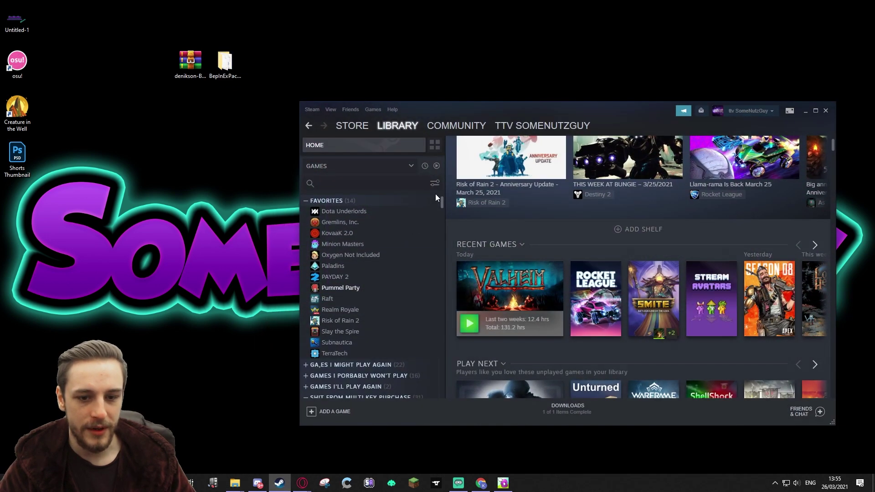
{"action": "right_click", "coordinate": [518, 275]}
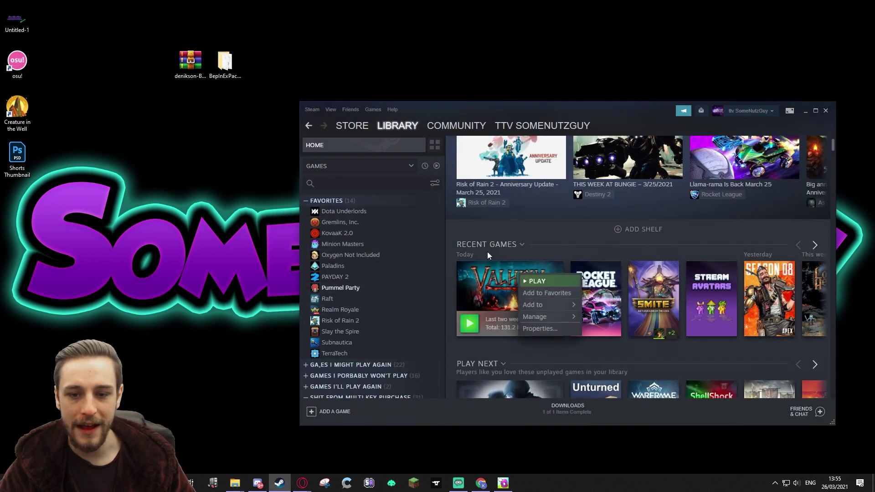
{"action": "left_click", "coordinate": [562, 227]}
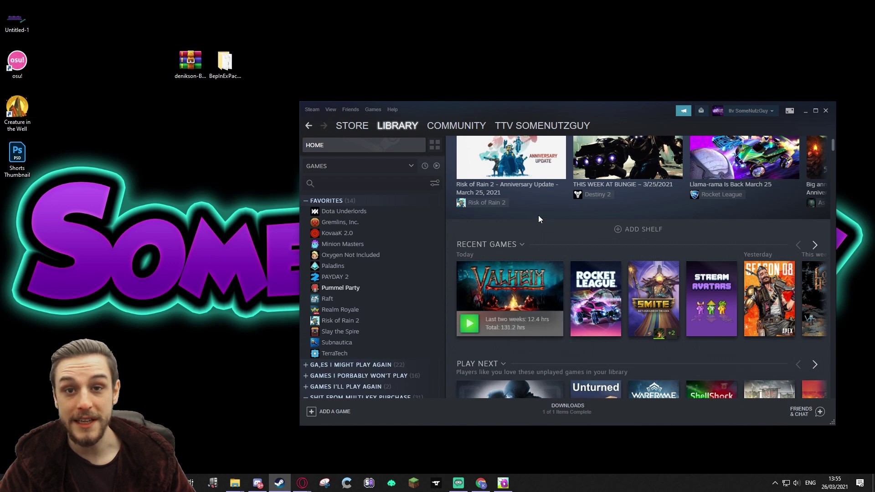
{"action": "right_click", "coordinate": [497, 290]}
{"action": "mouse_move", "coordinate": [543, 327]}
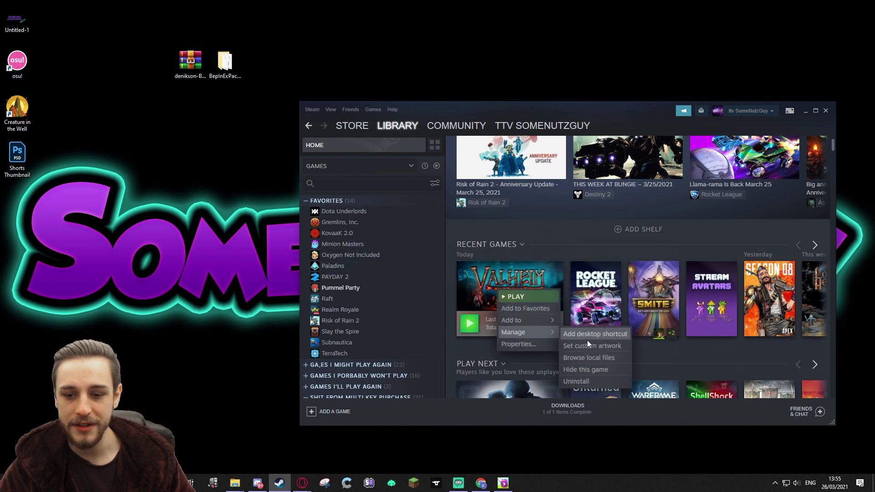
Open Valheim's local game files and the extracted BepInExPack_Valheim folder side by side.
{"action": "left_click", "coordinate": [605, 358]}
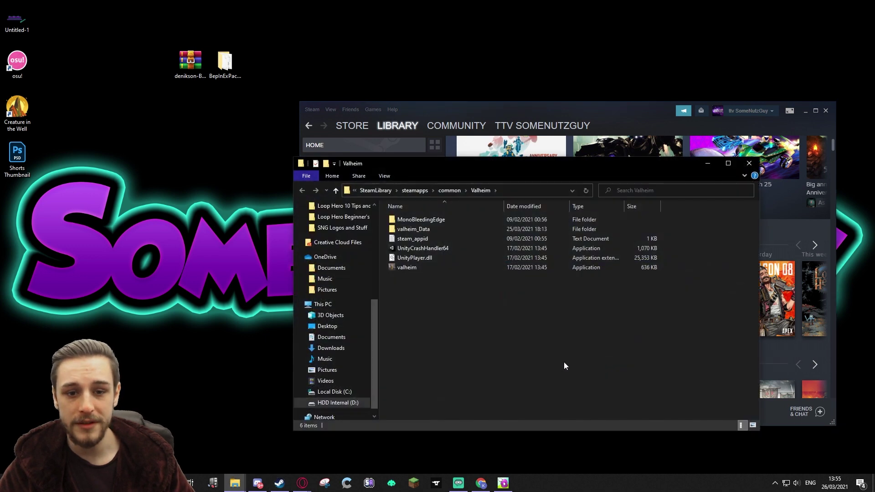
{"action": "left_click_drag", "start_coordinate": [502, 176], "coordinate": [462, 149]}
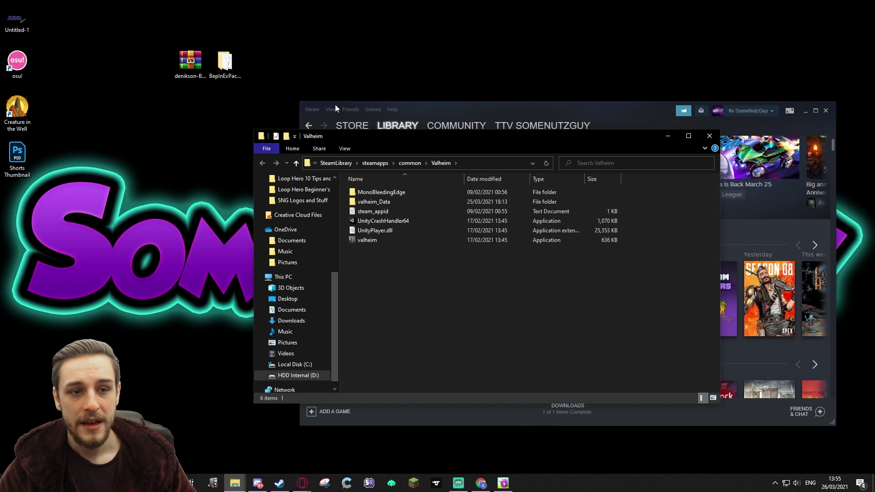
{"action": "left_click_drag", "start_coordinate": [414, 145], "coordinate": [237, 142]}
{"action": "double_click", "coordinate": [225, 62]}
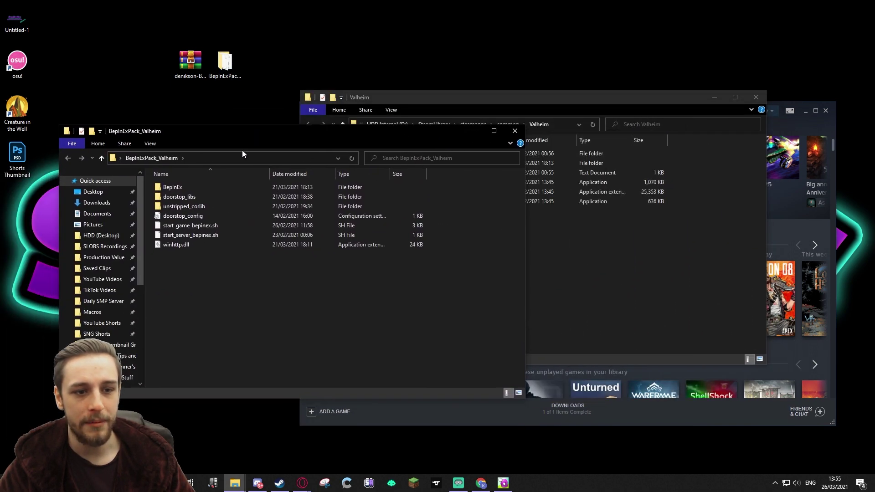
{"action": "left_click", "coordinate": [226, 75]}
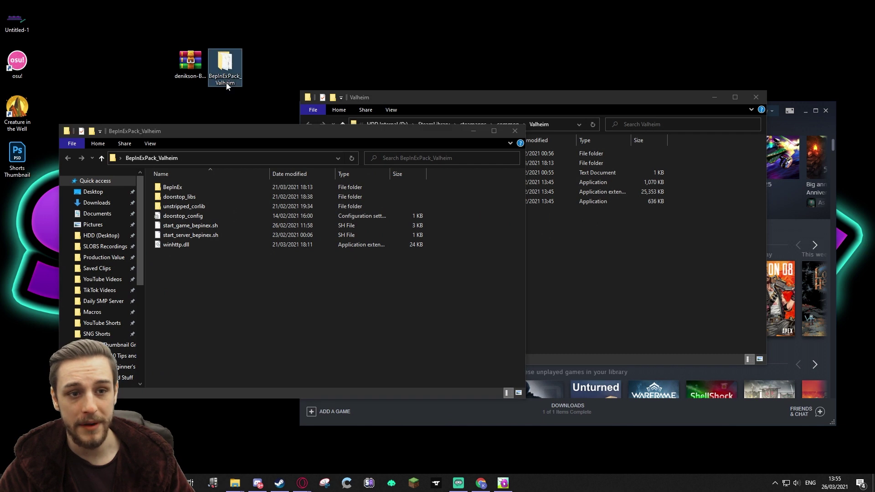
Copy all seven BepInExPack files into the Valheim game folder.
{"action": "left_click", "coordinate": [569, 281]}
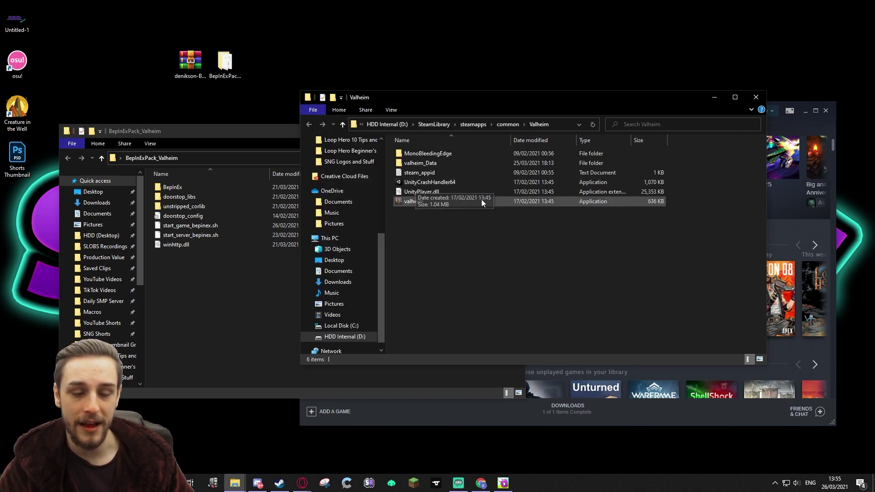
{"action": "left_click", "coordinate": [250, 318]}
{"action": "left_click_drag", "start_coordinate": [166, 257], "coordinate": [170, 179]}
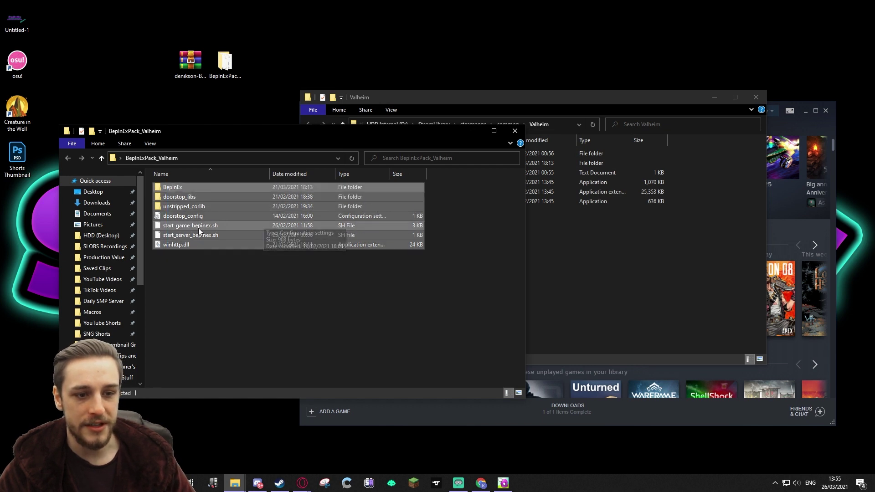
{"action": "left_click_drag", "start_coordinate": [200, 230], "coordinate": [575, 334]}
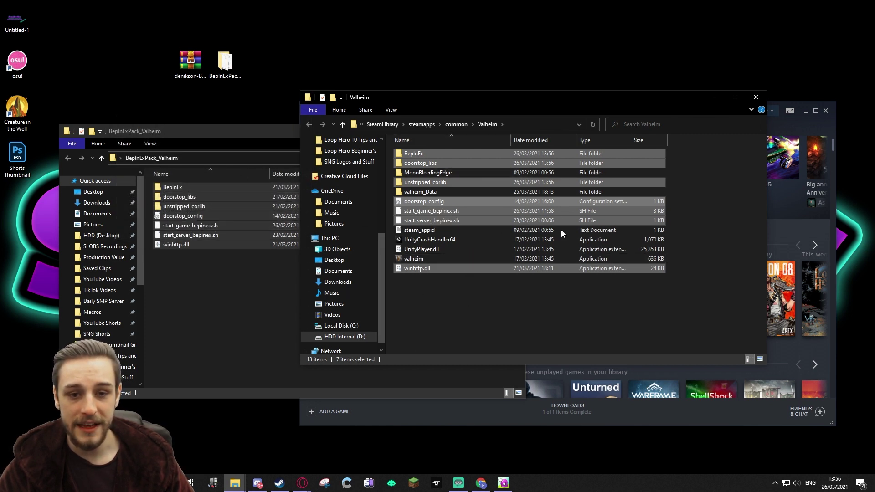
Clear the selection, close the BepInExPack_Valheim window, reposition Valheim's folder, and minimize Steam.
{"action": "left_click", "coordinate": [465, 305]}
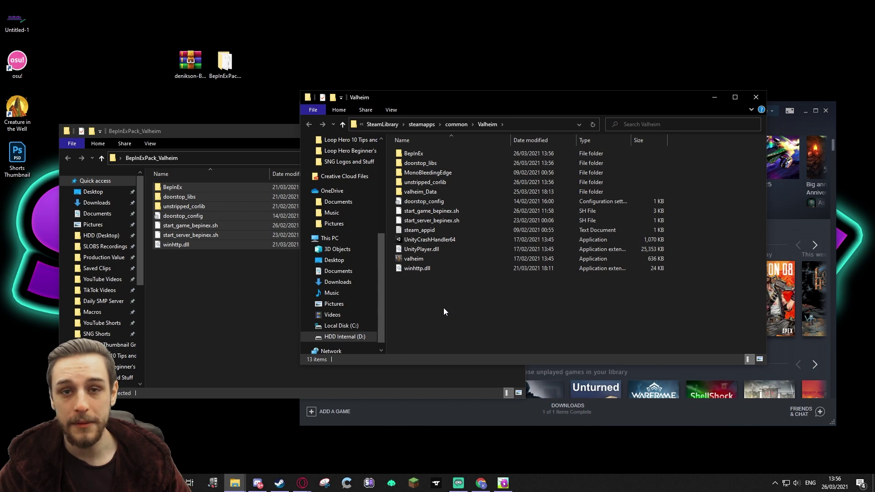
{"action": "left_click", "coordinate": [263, 138]}
{"action": "left_click", "coordinate": [514, 132]}
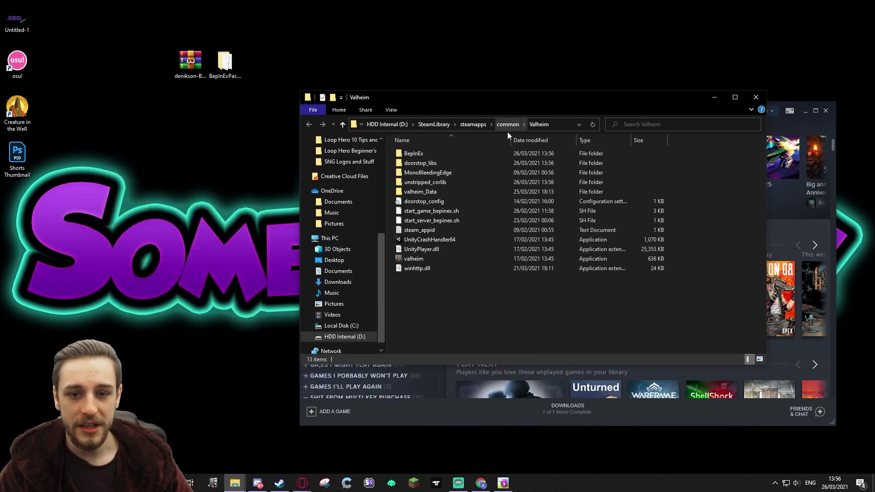
{"action": "left_click_drag", "start_coordinate": [534, 102], "coordinate": [412, 79]}
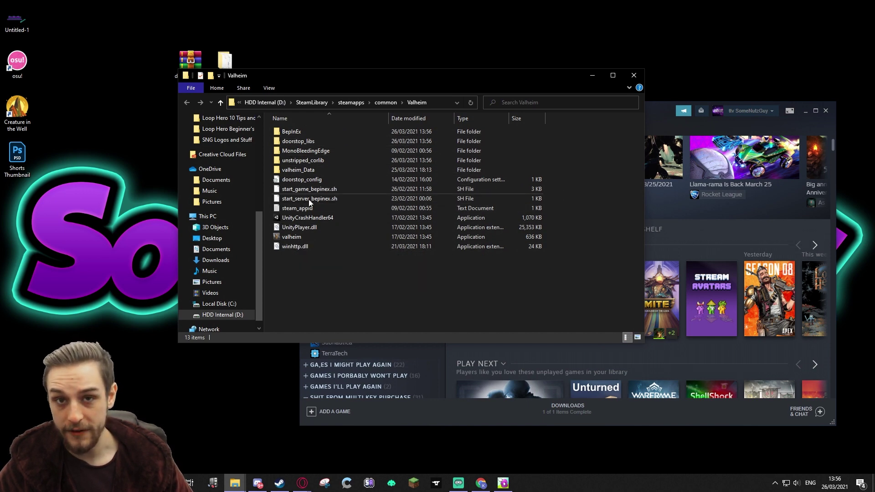
{"action": "left_click", "coordinate": [748, 339]}
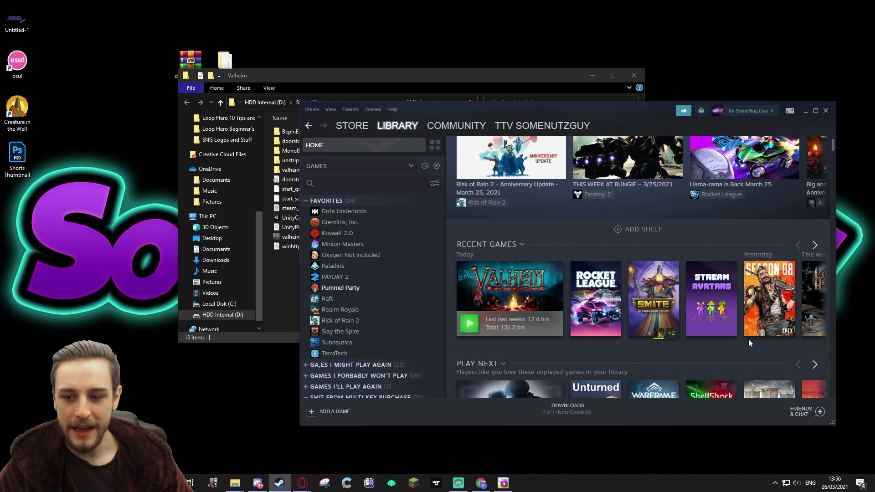
{"action": "left_click", "coordinate": [797, 112]}
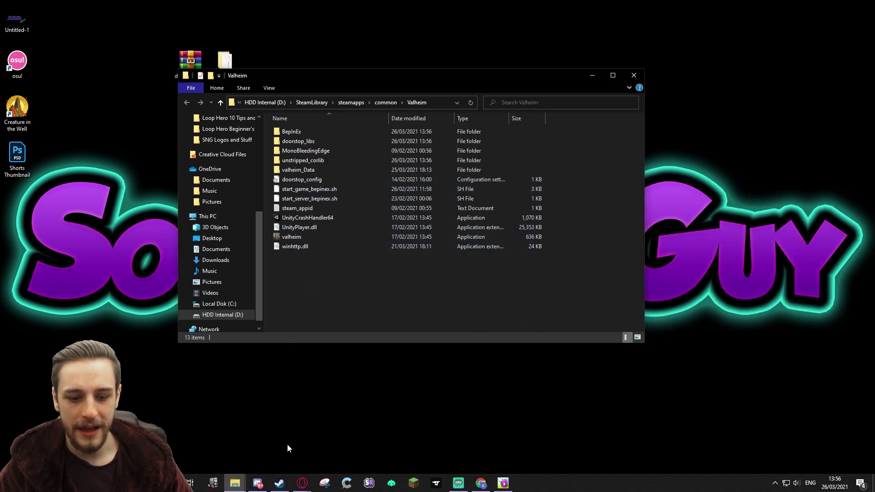
{"action": "left_click", "coordinate": [302, 483]}
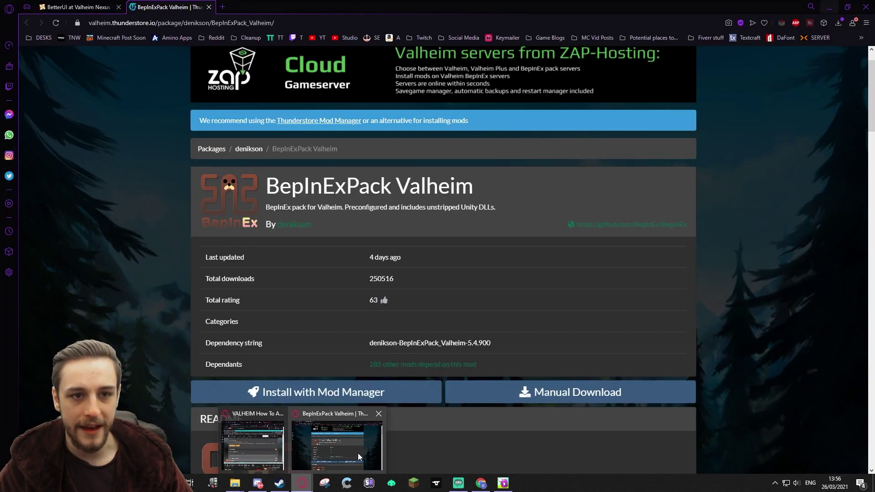
Return to Opera's BetterUI tab and scroll the mod page back up to its banner.
{"action": "left_click", "coordinate": [357, 453]}
{"action": "left_click", "coordinate": [77, 7]}
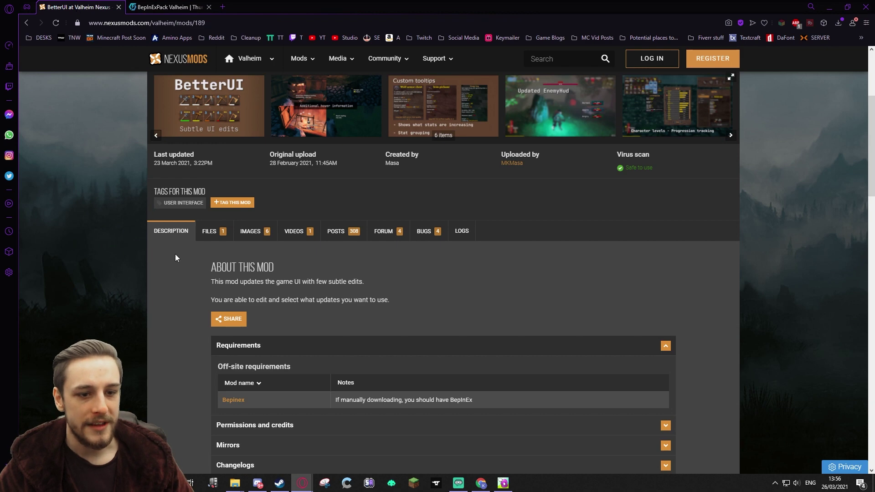
{"action": "scroll", "coordinate": [251, 318], "scroll_direction": "up", "scroll_amount": 3}
{"action": "scroll", "coordinate": [199, 274], "scroll_direction": "up", "scroll_amount": 1}
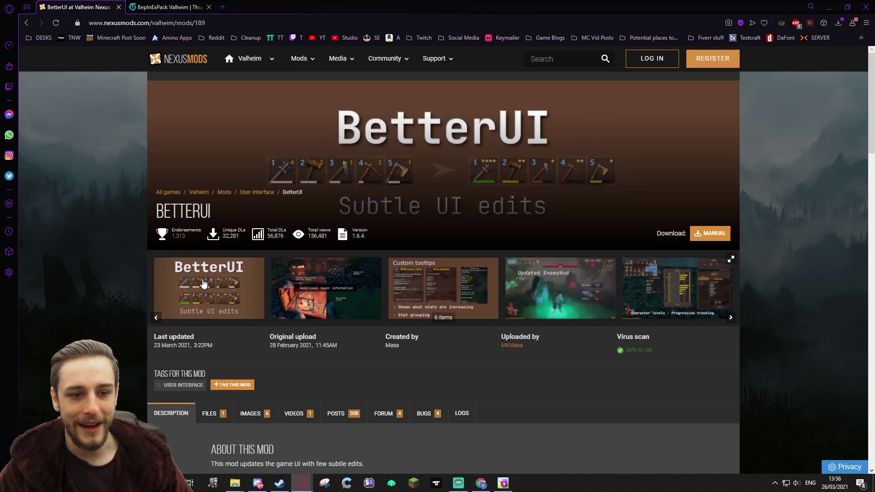
{"action": "scroll", "coordinate": [203, 284], "scroll_direction": "down", "scroll_amount": 2}
{"action": "scroll", "coordinate": [246, 248], "scroll_direction": "up", "scroll_amount": 2}
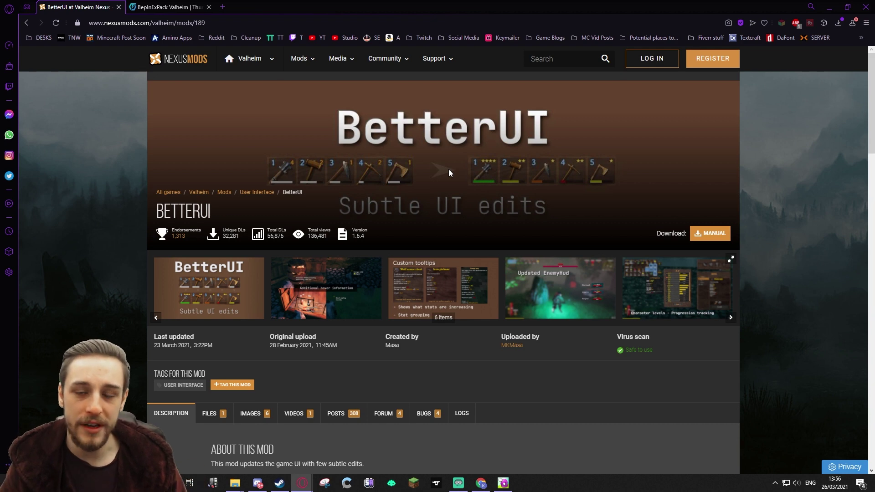
{"action": "scroll", "coordinate": [448, 169], "scroll_direction": "down", "scroll_amount": 2}
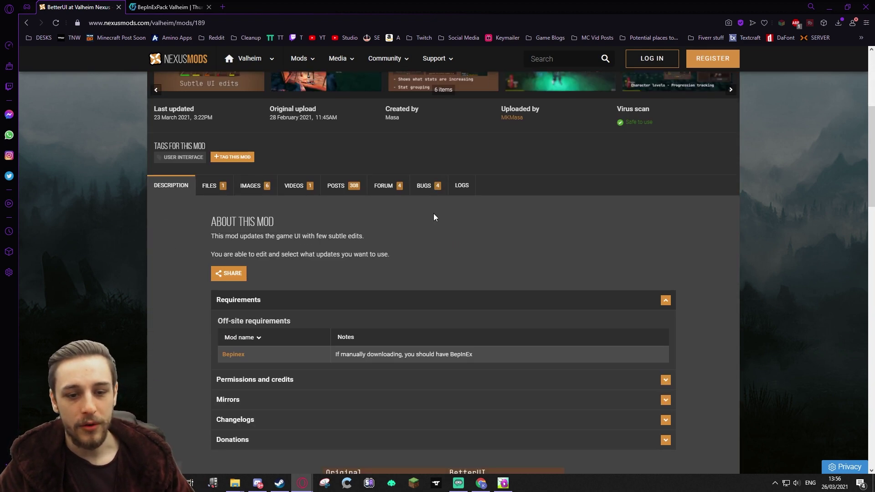
{"action": "scroll", "coordinate": [434, 216], "scroll_direction": "down", "scroll_amount": 1}
{"action": "scroll", "coordinate": [323, 291], "scroll_direction": "up", "scroll_amount": 3}
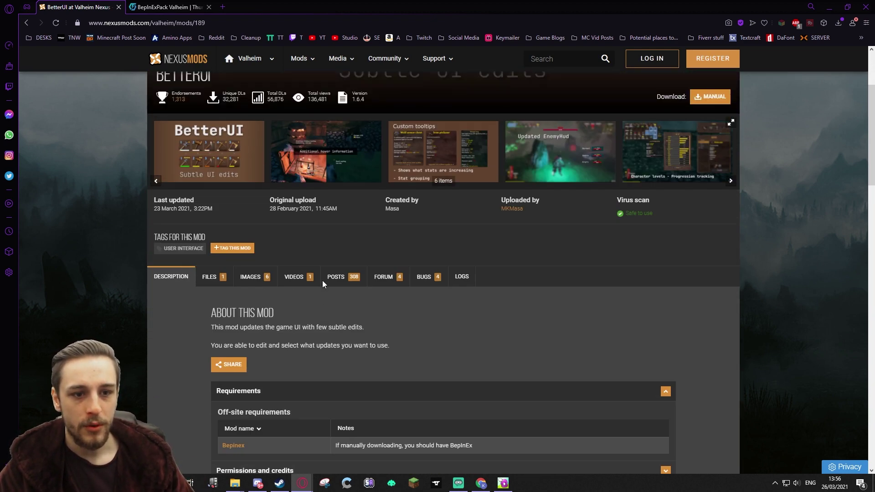
{"action": "scroll", "coordinate": [365, 250], "scroll_direction": "up", "scroll_amount": 3}
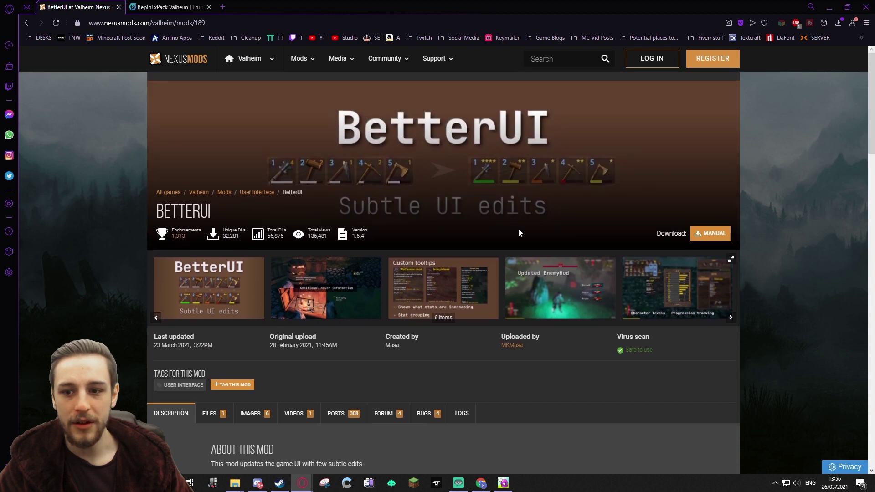
Manually download BetterUI-189-1-6-4-1616512920.zip via slow download and show it in Downloads.
{"action": "left_click", "coordinate": [708, 232]}
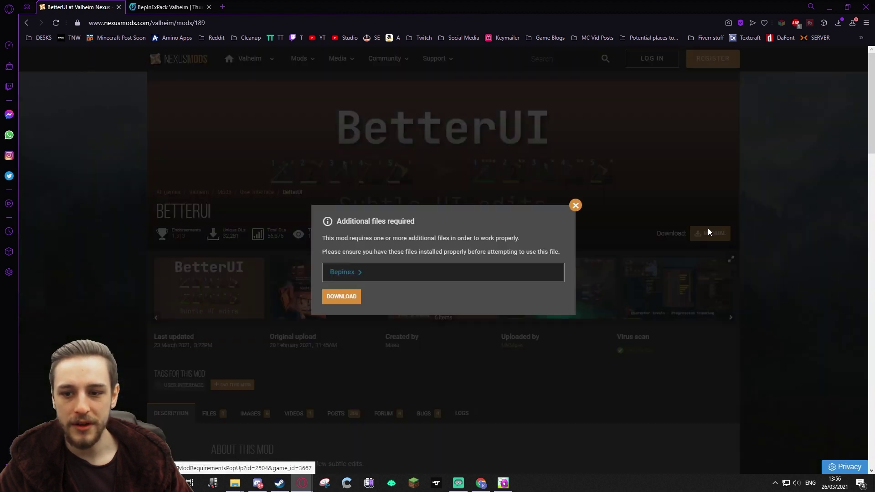
{"action": "left_click", "coordinate": [345, 297]}
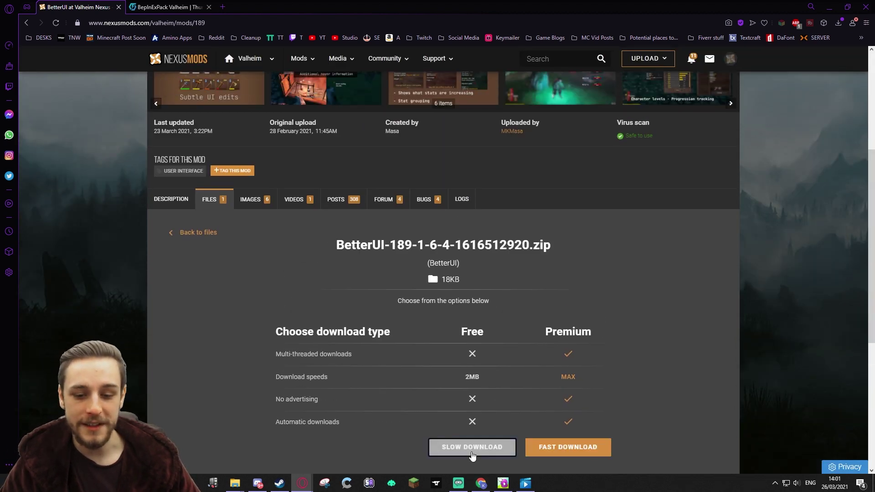
{"action": "left_click", "coordinate": [472, 447]}
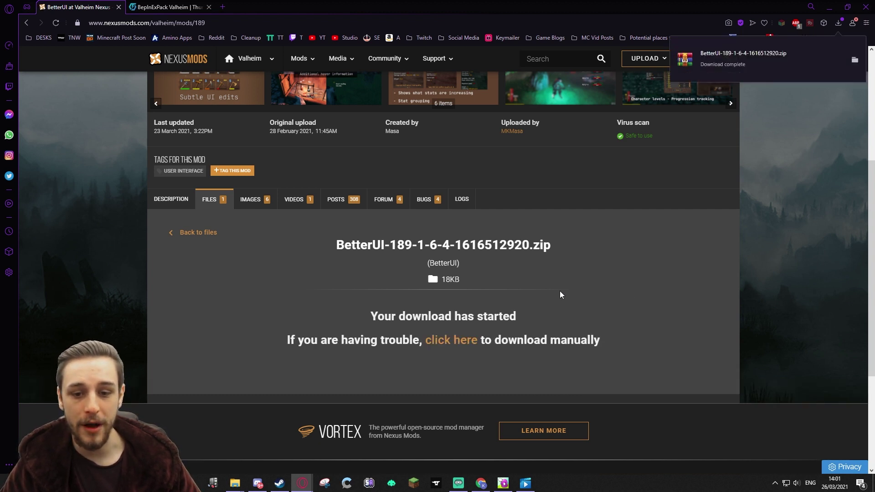
{"action": "left_click", "coordinate": [855, 60]}
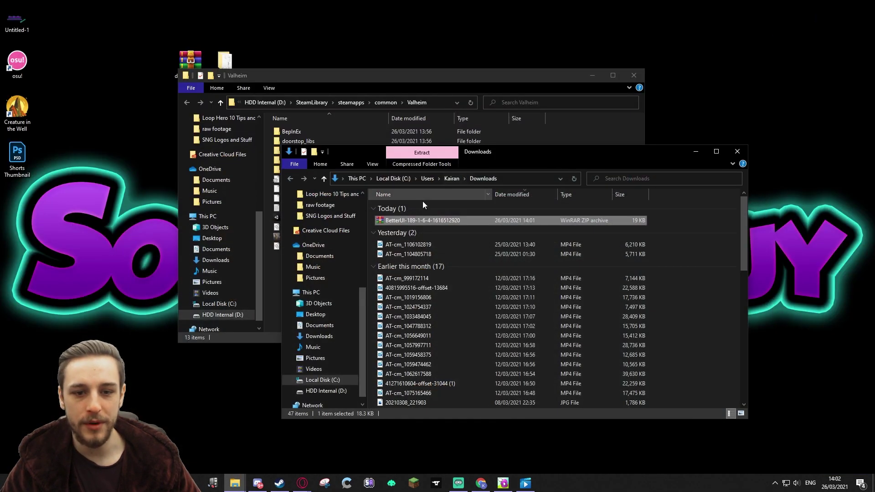
Move the BetterUI zip to the desktop and extract BetterUI.dll beside it.
{"action": "left_click_drag", "start_coordinate": [406, 220], "coordinate": [396, 30]}
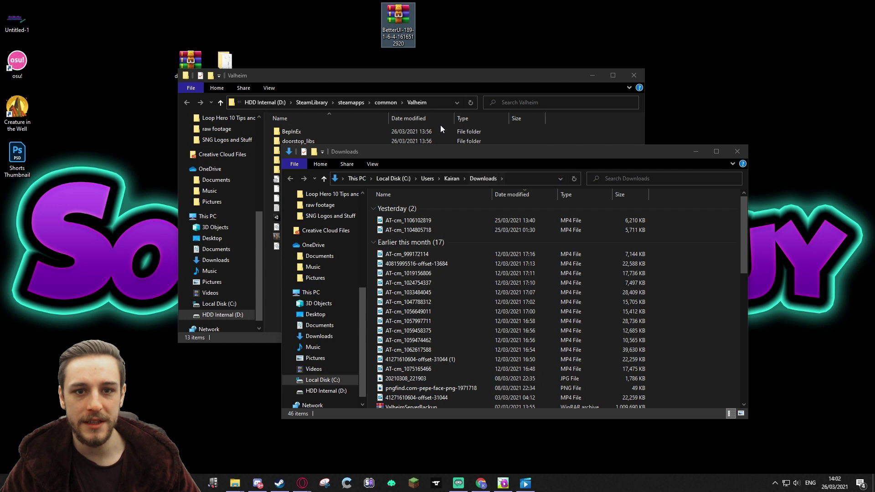
{"action": "right_click", "coordinate": [395, 21]}
{"action": "left_click", "coordinate": [435, 69]}
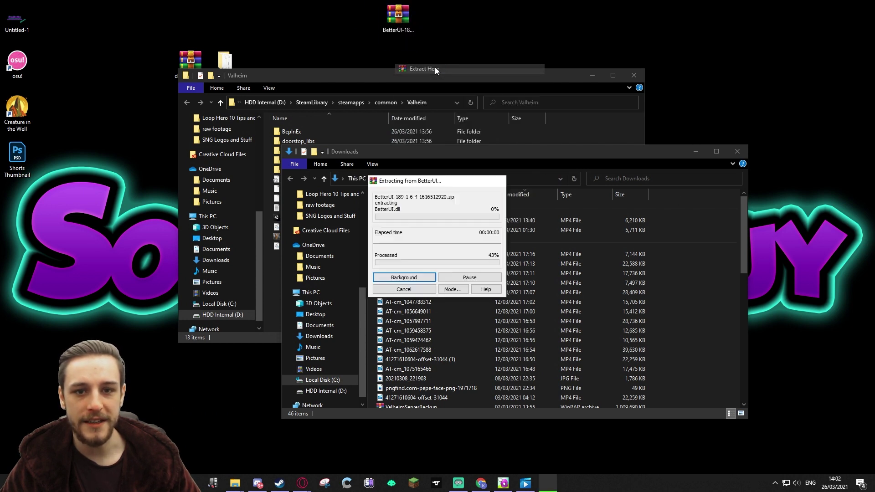
{"action": "left_click_drag", "start_coordinate": [16, 200], "coordinate": [329, 23]}
Copy BetterUI.dll into Valheim's BepInEx\plugins folder.
{"action": "left_click", "coordinate": [737, 152]}
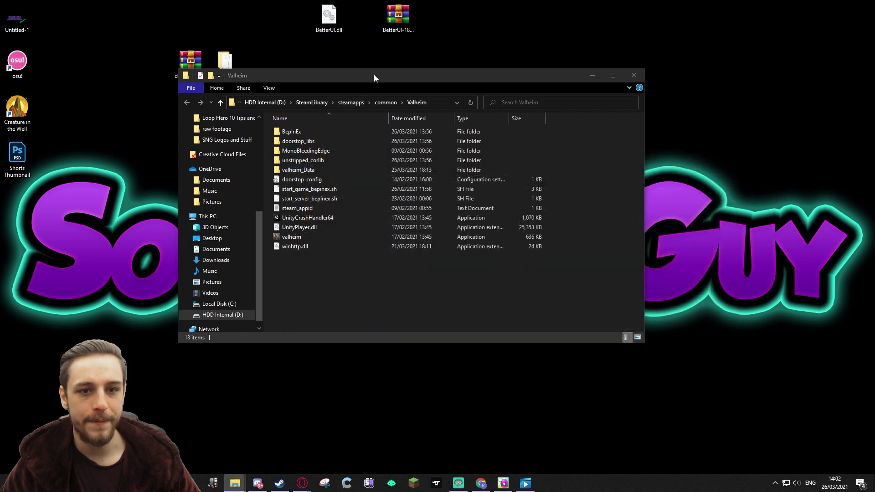
{"action": "left_click_drag", "start_coordinate": [374, 75], "coordinate": [472, 76]}
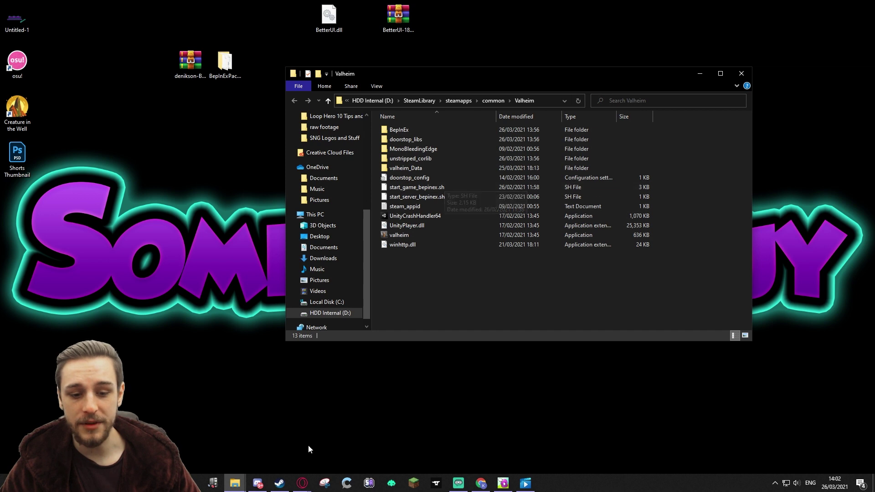
{"action": "double_click", "coordinate": [423, 127]}
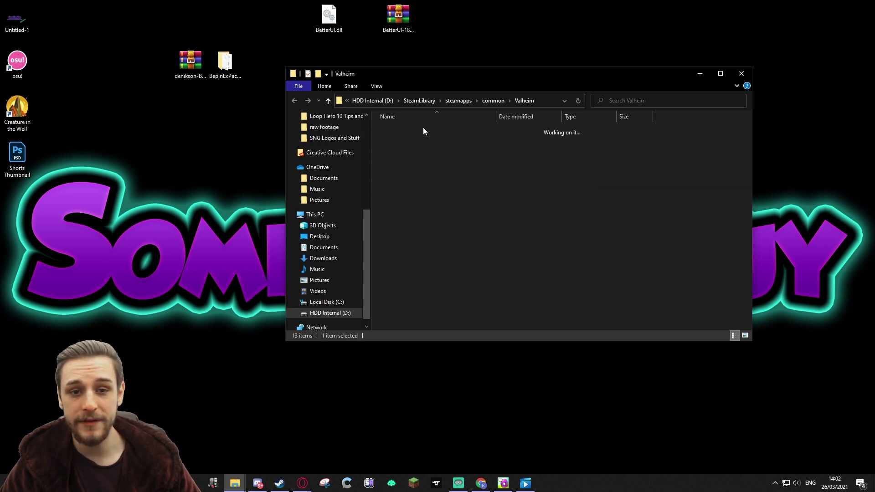
{"action": "left_click", "coordinate": [415, 159]}
{"action": "double_click", "coordinate": [415, 159]}
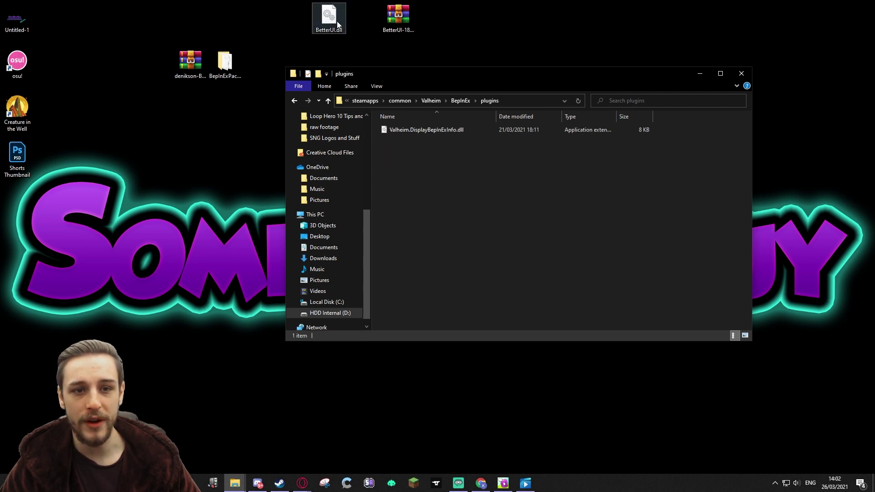
{"action": "left_click_drag", "start_coordinate": [338, 23], "coordinate": [412, 188]}
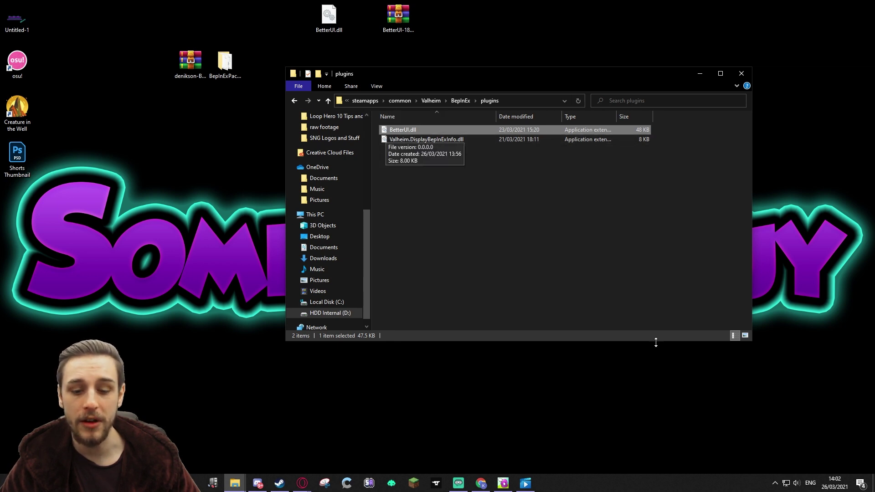
Launch Valheim from Steam's Recent Games and move the BepInEx console aside.
{"action": "left_click", "coordinate": [280, 484]}
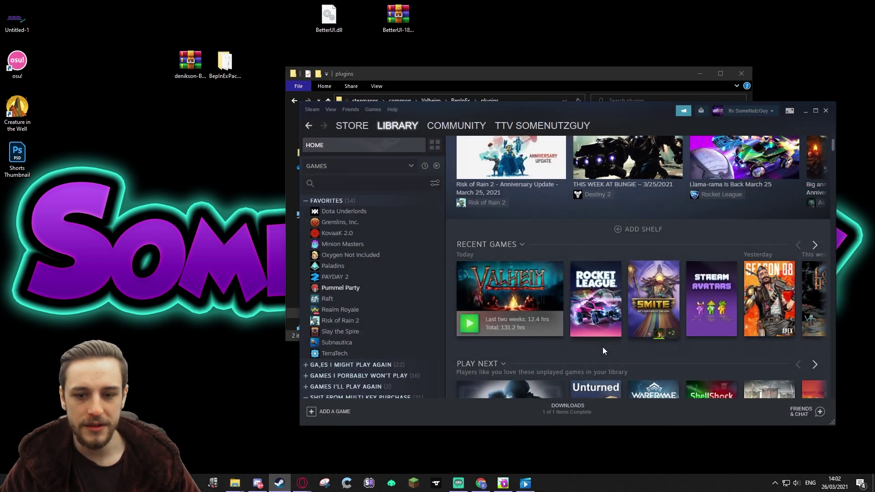
{"action": "left_click", "coordinate": [474, 319]}
{"action": "left_click", "coordinate": [455, 266]}
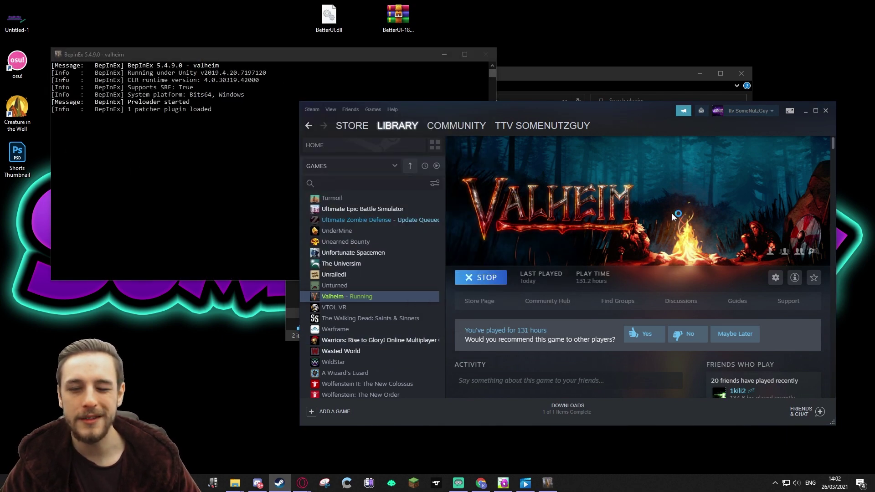
{"action": "left_click_drag", "start_coordinate": [214, 55], "coordinate": [335, 78]}
{"action": "left_click_drag", "start_coordinate": [226, 78], "coordinate": [197, 110]}
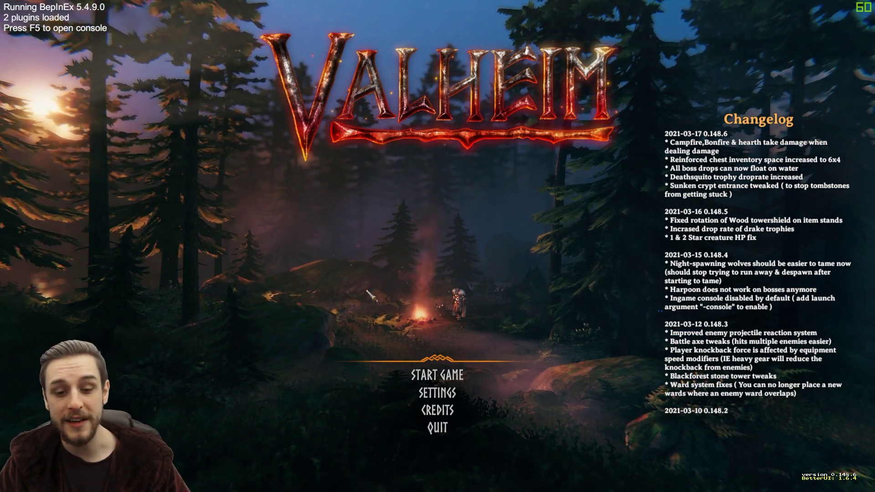
Start the game, choose the character, and load the world into the Meadows.
{"action": "left_click", "coordinate": [421, 374]}
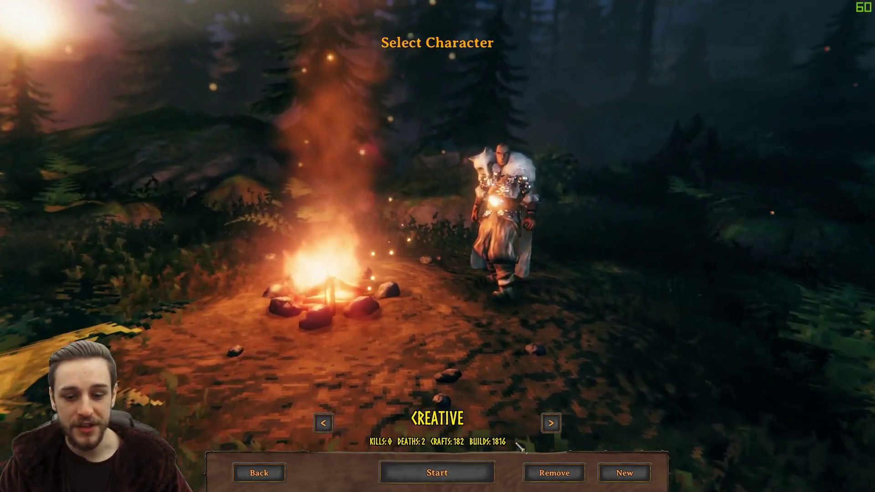
{"action": "left_click", "coordinate": [436, 472]}
{"action": "left_click", "coordinate": [282, 373]}
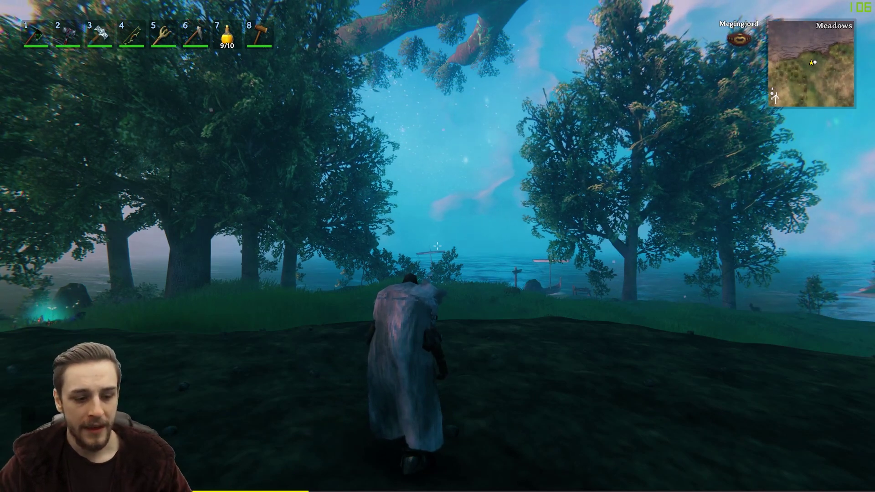
Open the Valheim inventory and view the Blackmetal axe tooltip showing durability 325/325.
{"action": "key", "text": "Tab"}
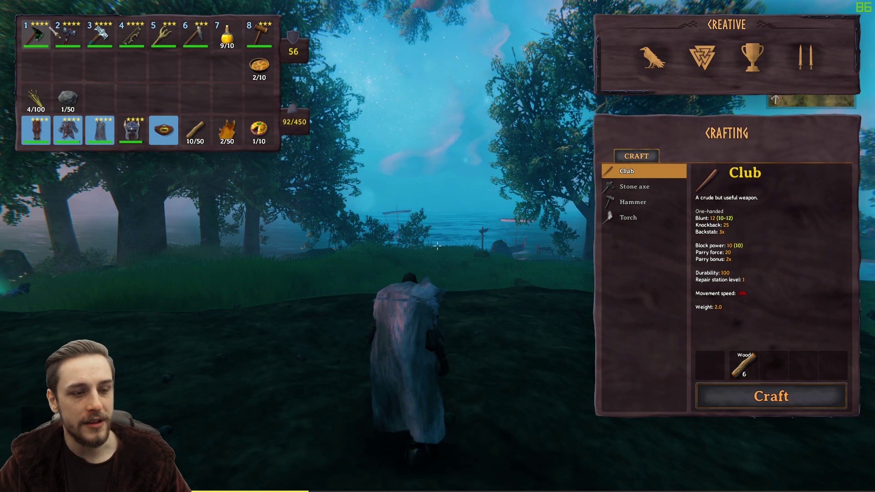
{"action": "mouse_move", "coordinate": [42, 36]}
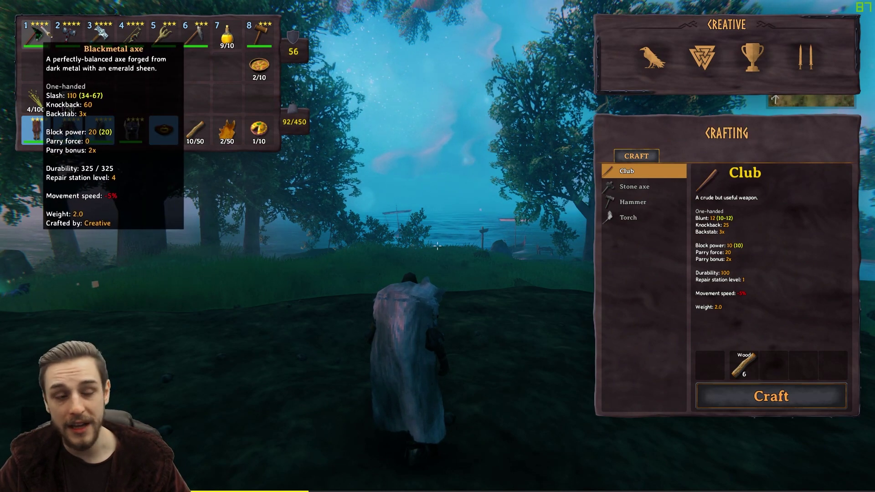